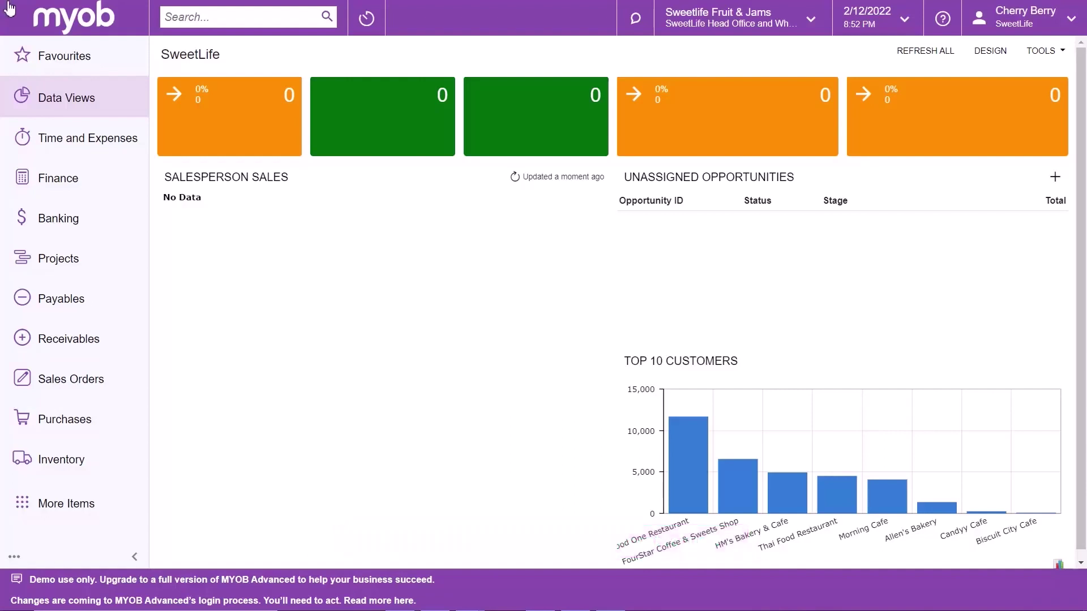
# Start a new Bills and Adjustments document of type Prepayment
pyautogui.click(62, 303)
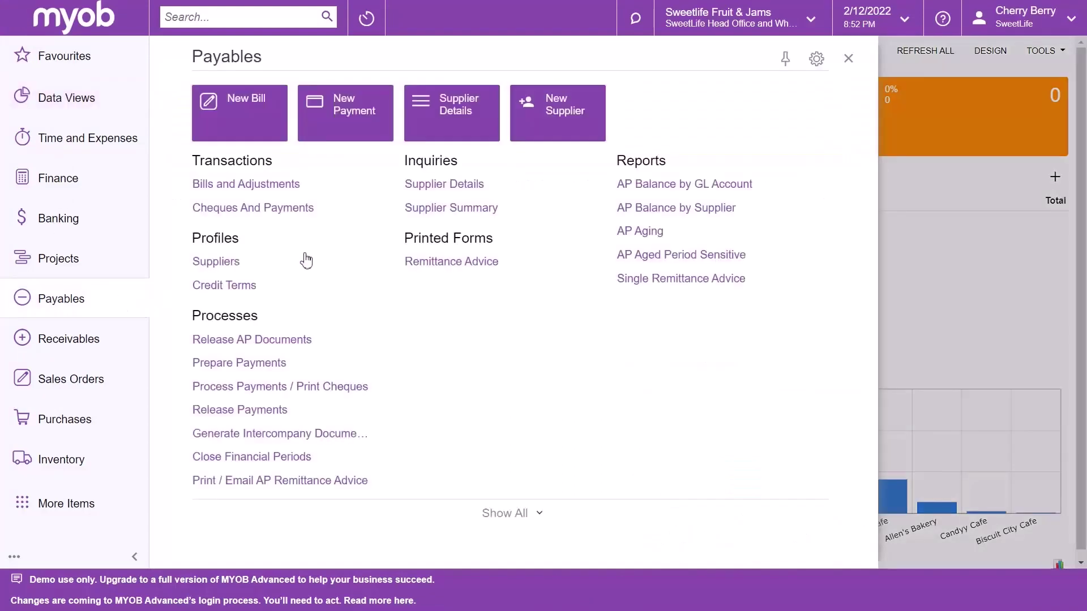
pyautogui.click(344, 190)
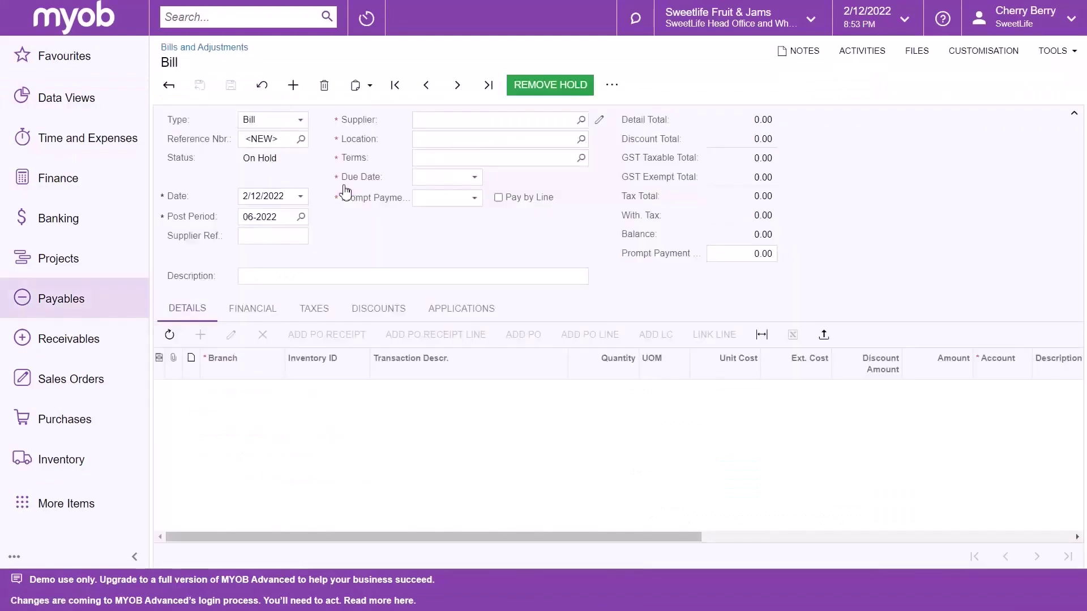
pyautogui.click(300, 125)
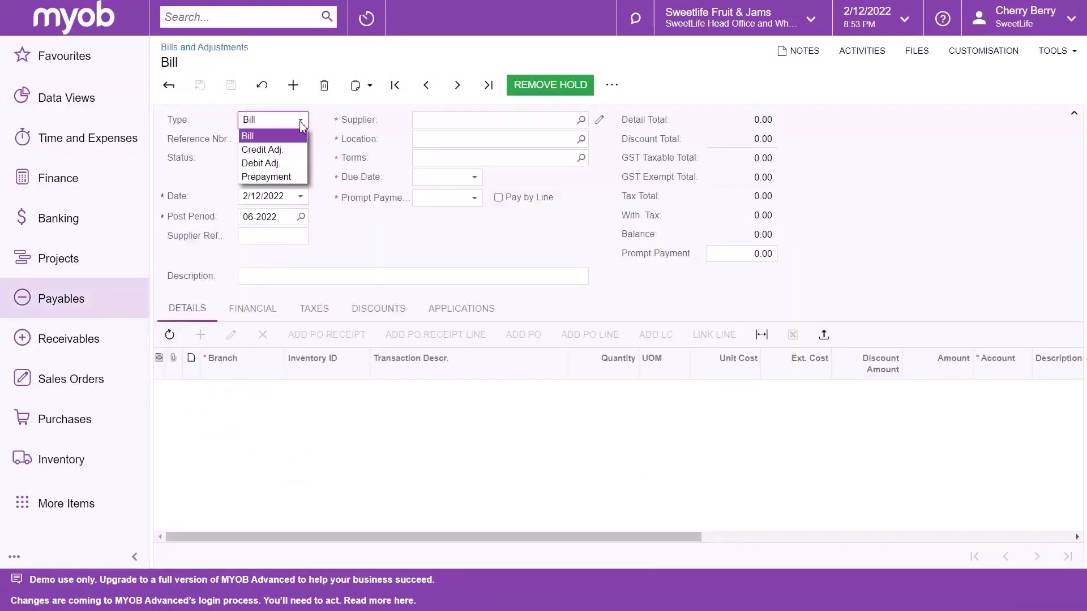
pyautogui.click(266, 176)
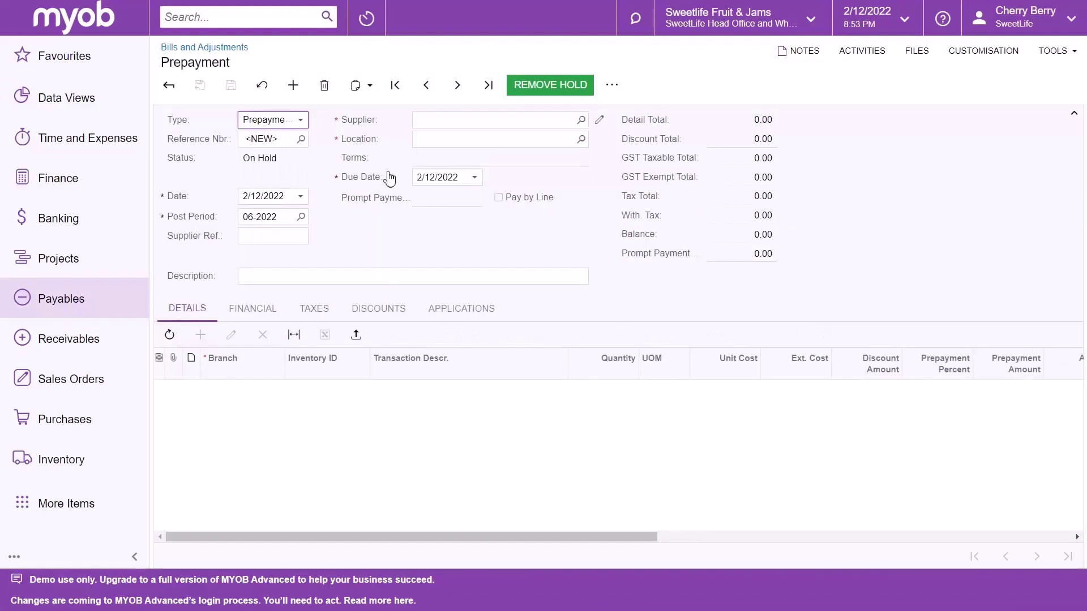
# Set supplier to Wingman Printing Company (PRINTICO) and description 'Prepayment for label design'
pyautogui.click(581, 120)
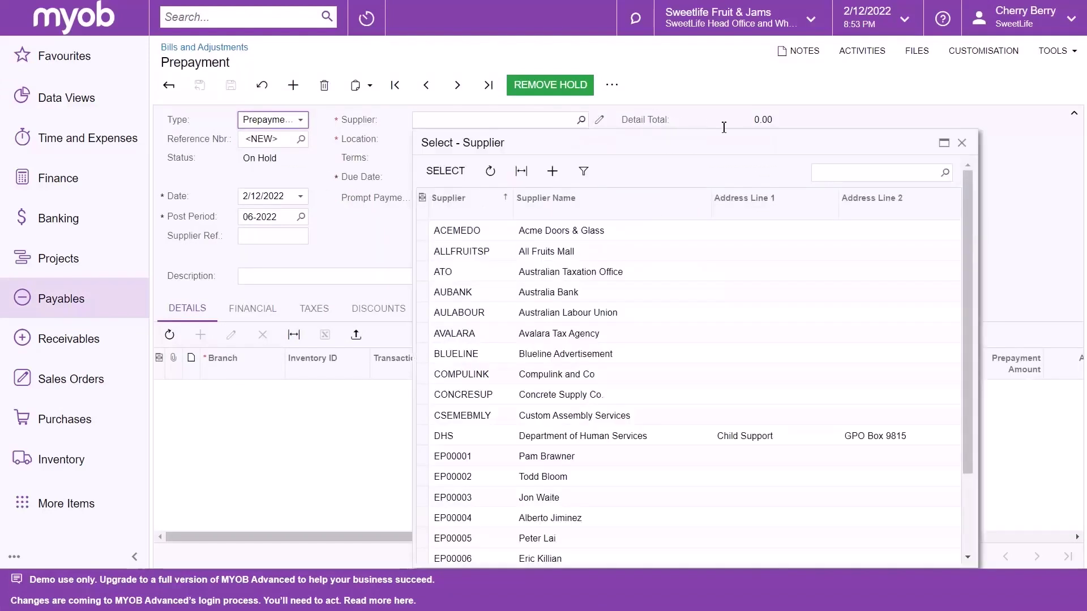
pyautogui.click(837, 172)
pyautogui.write('prin')
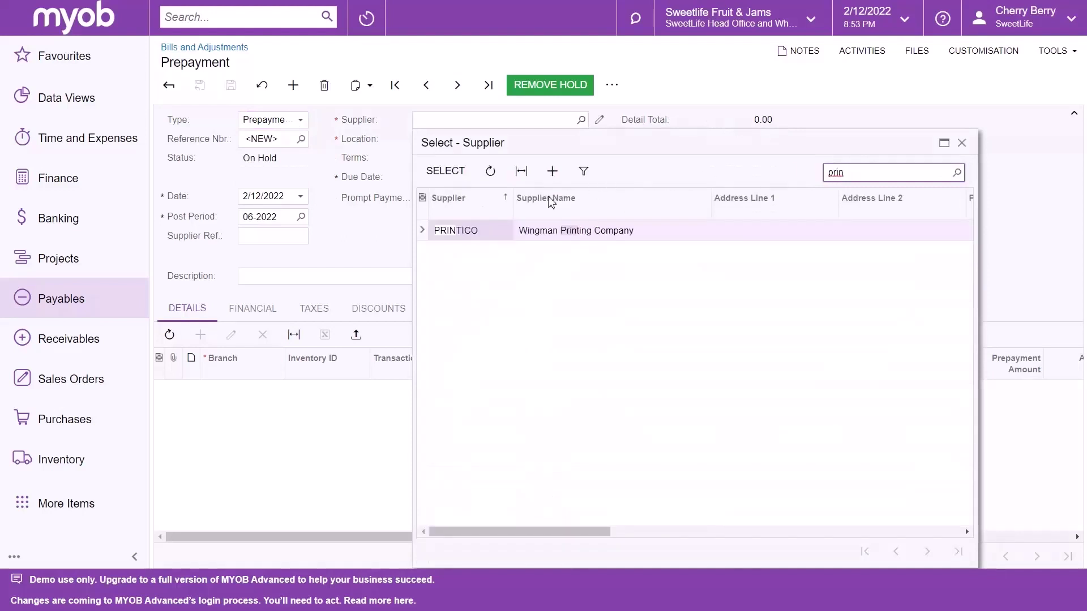
pyautogui.click(478, 233)
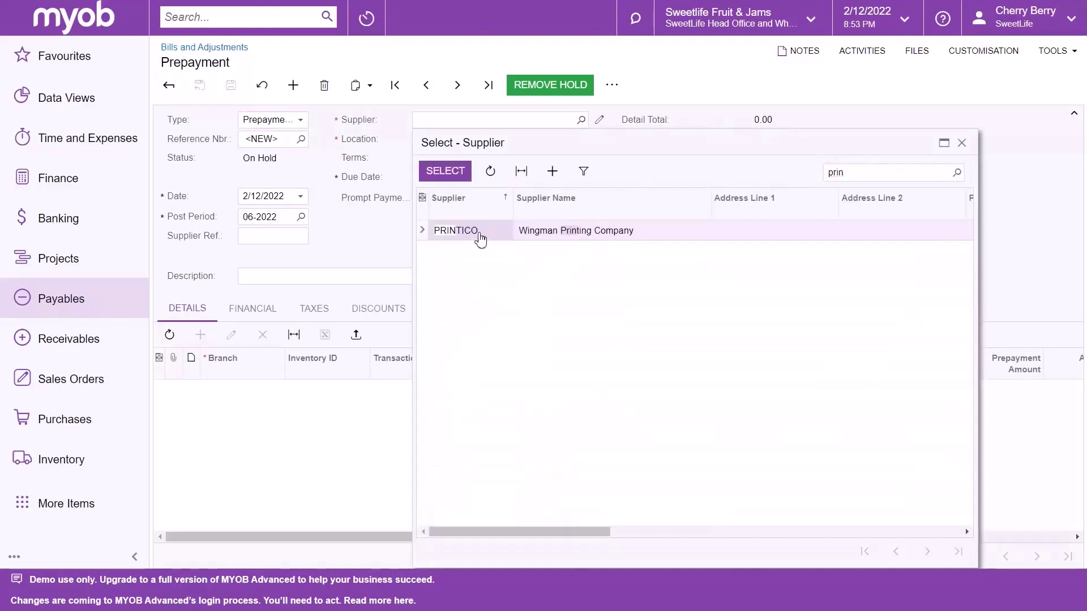
pyautogui.click(446, 170)
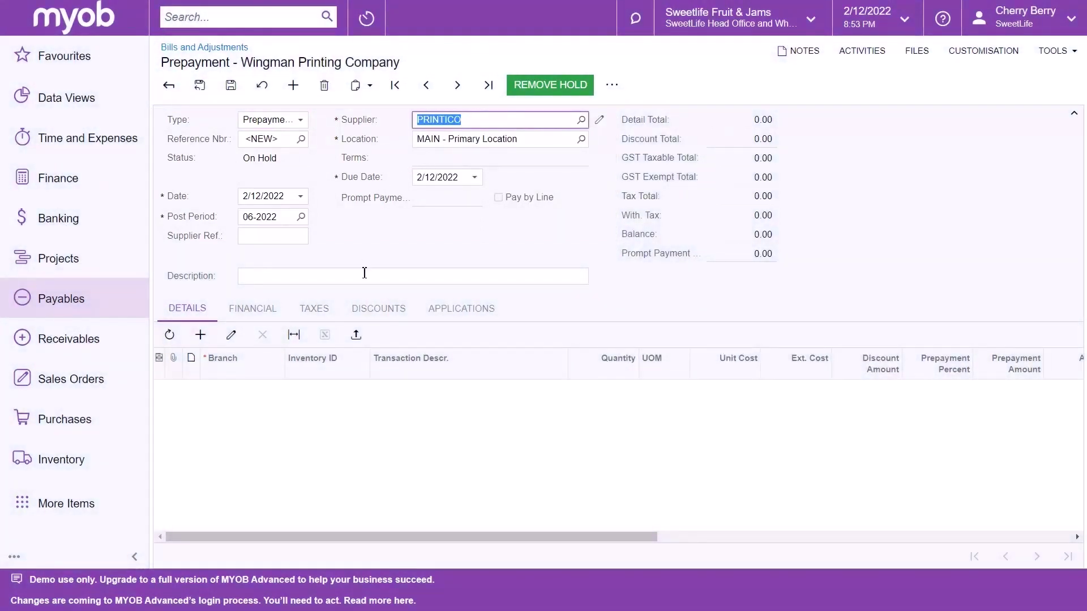
pyautogui.click(364, 273)
pyautogui.write('Prepayment f')
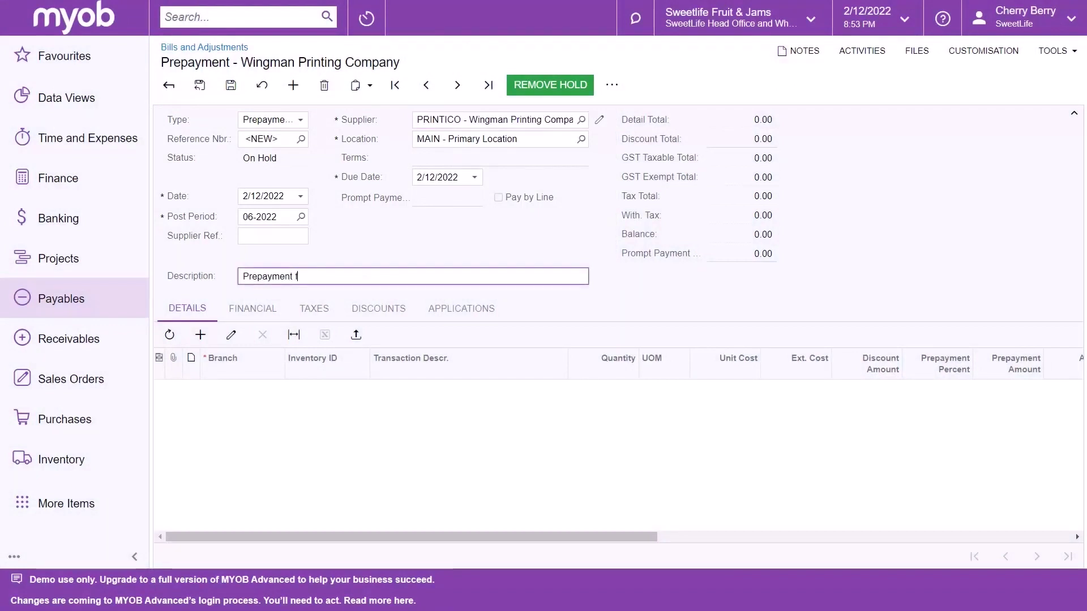
pyautogui.write('or label desi')
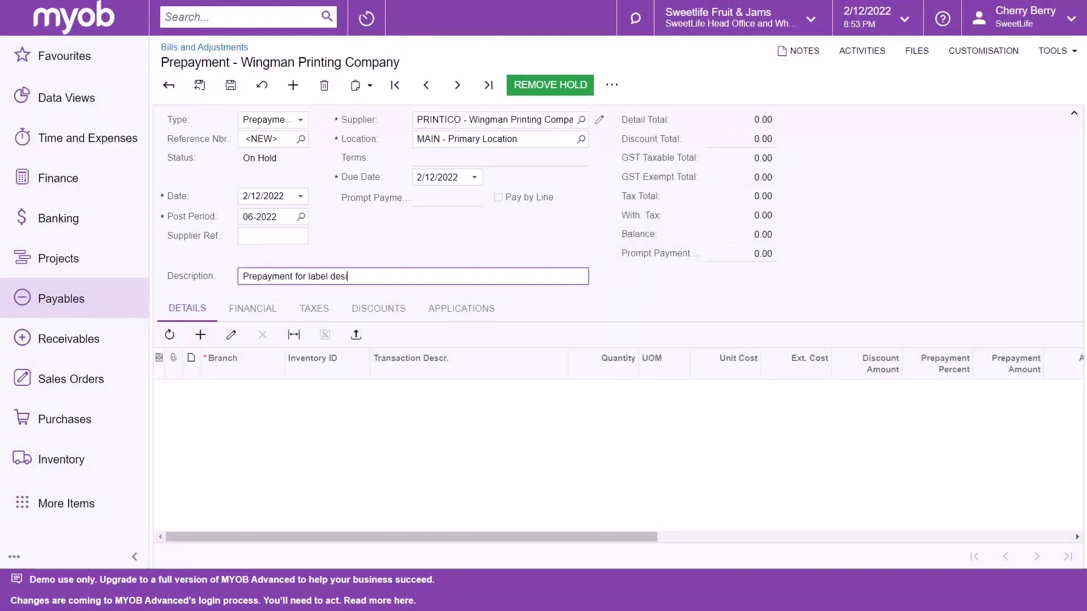
pyautogui.write('gn')
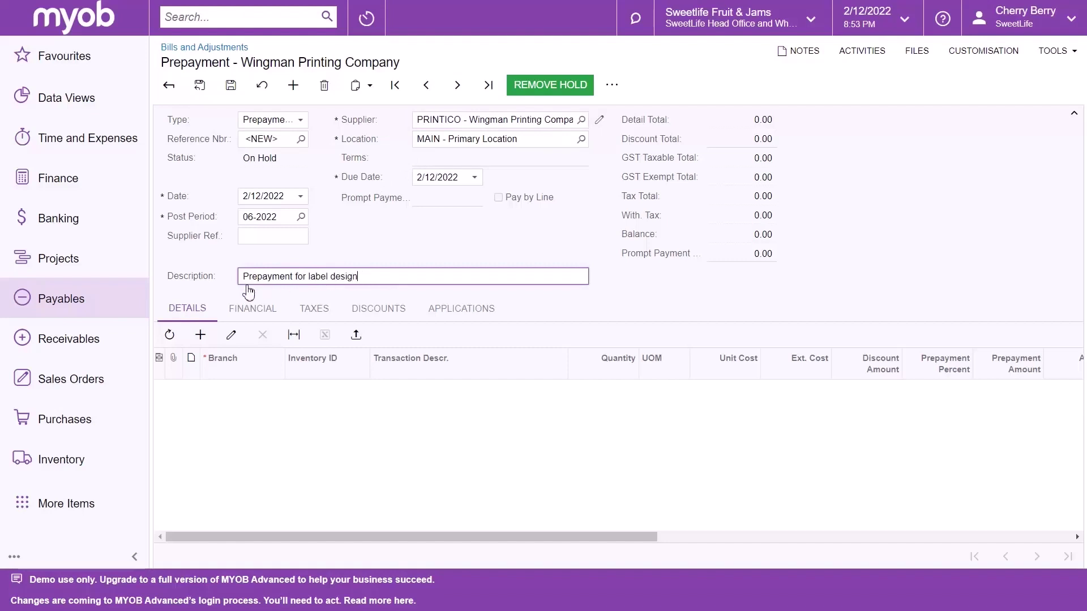
# Add a 'Label design' line for 425.00 charged to account 61000 Advertising Expense
pyautogui.click(200, 335)
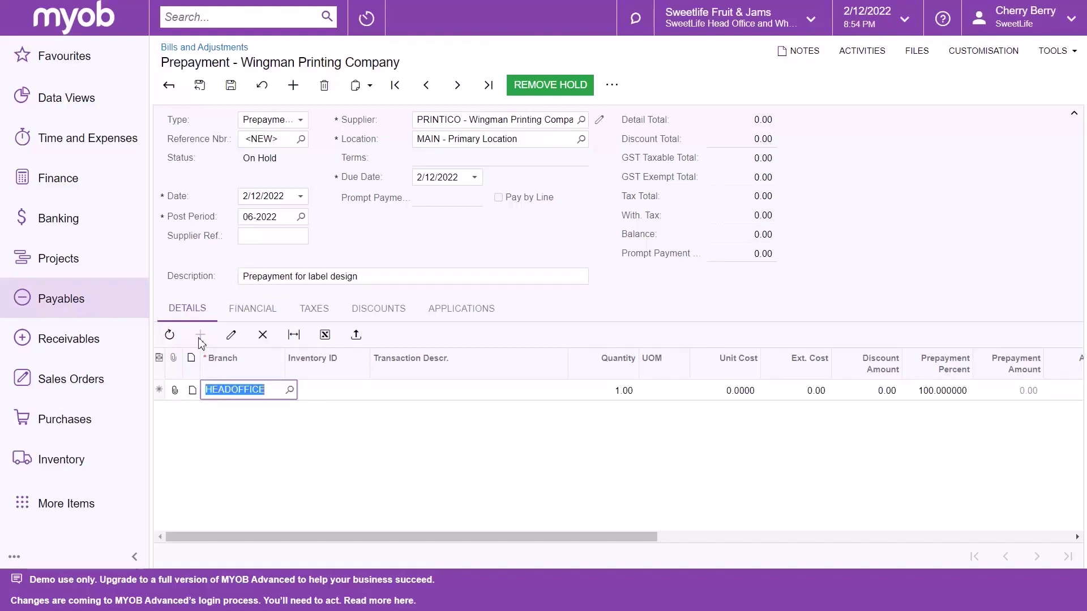
pyautogui.click(428, 393)
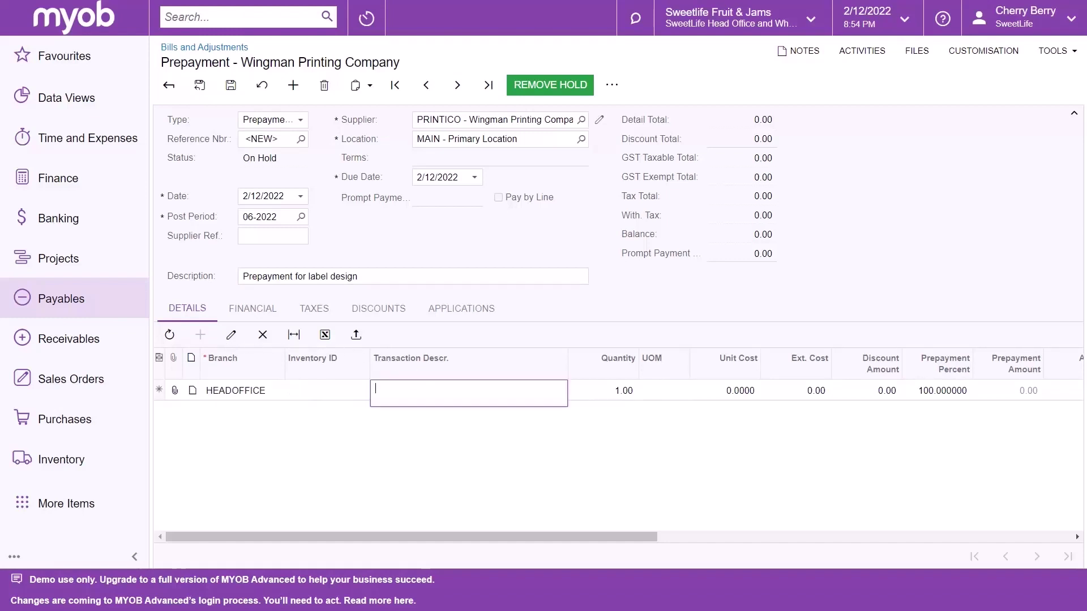
pyautogui.write('Label design')
pyautogui.press('Return')
pyautogui.click(800, 398)
pyautogui.write('425')
pyautogui.moveTo(647, 538); pyautogui.dragTo(768, 539)
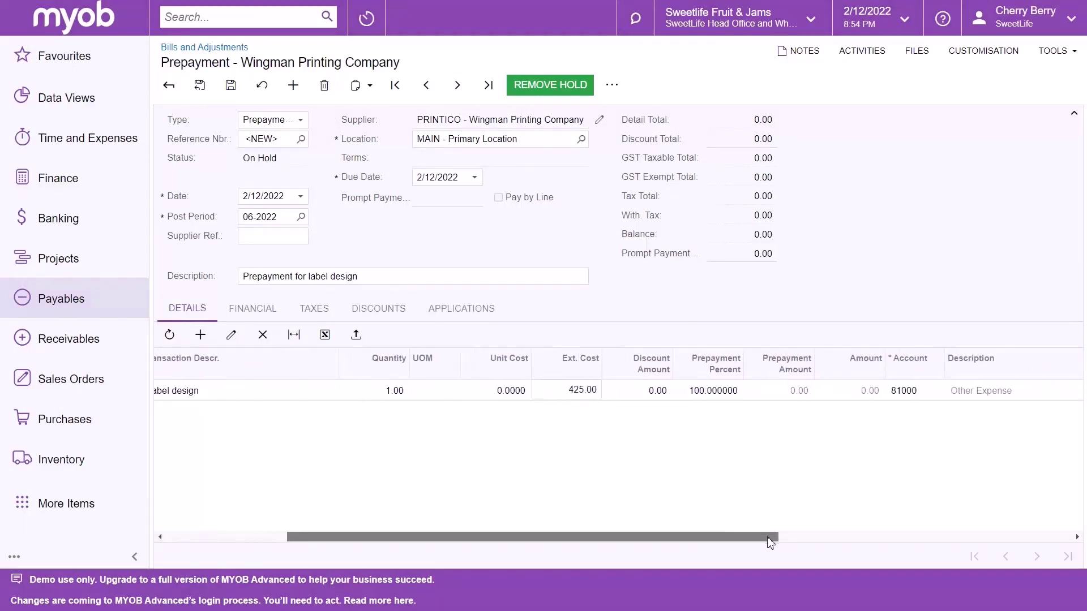
pyautogui.press('Tab')
pyautogui.press('Tab')
pyautogui.press('Tab')
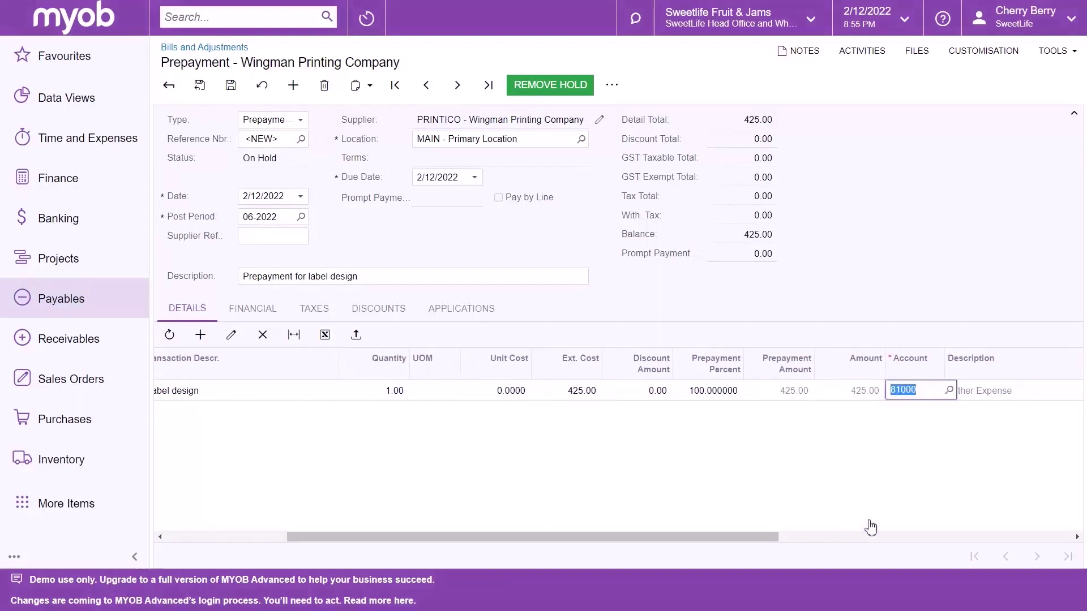
pyautogui.click(949, 390)
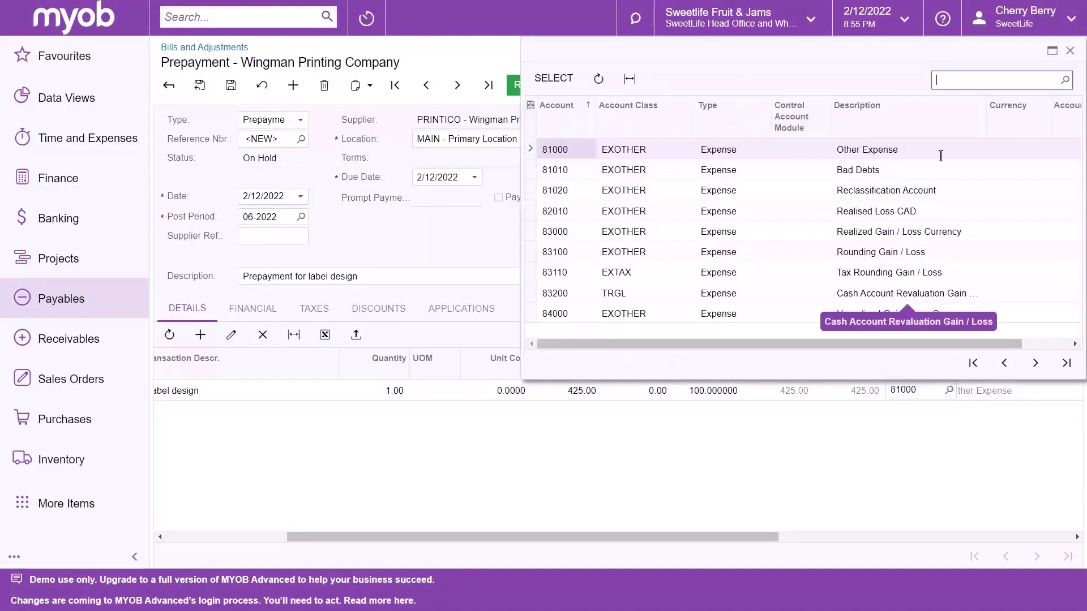
pyautogui.write('61000')
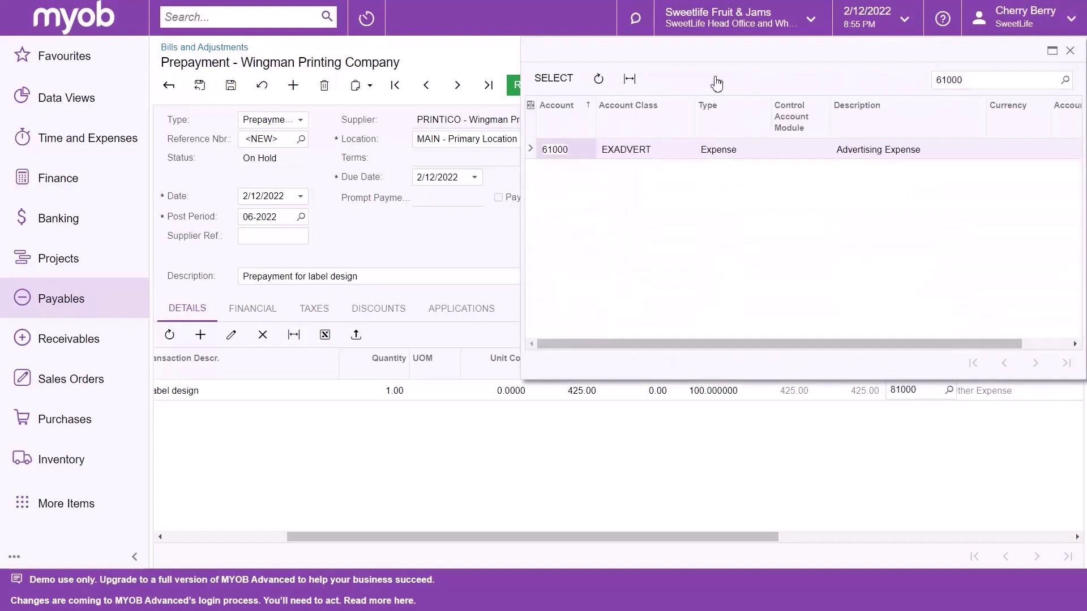
pyautogui.click(565, 79)
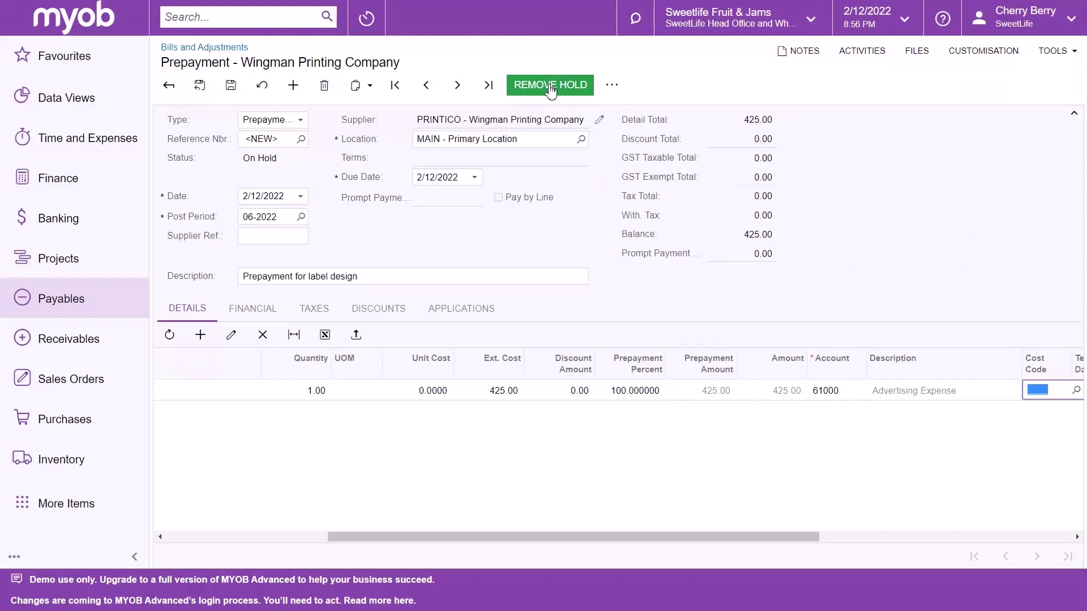
# Remove the hold on the prepayment and release it as 000079
pyautogui.click(550, 89)
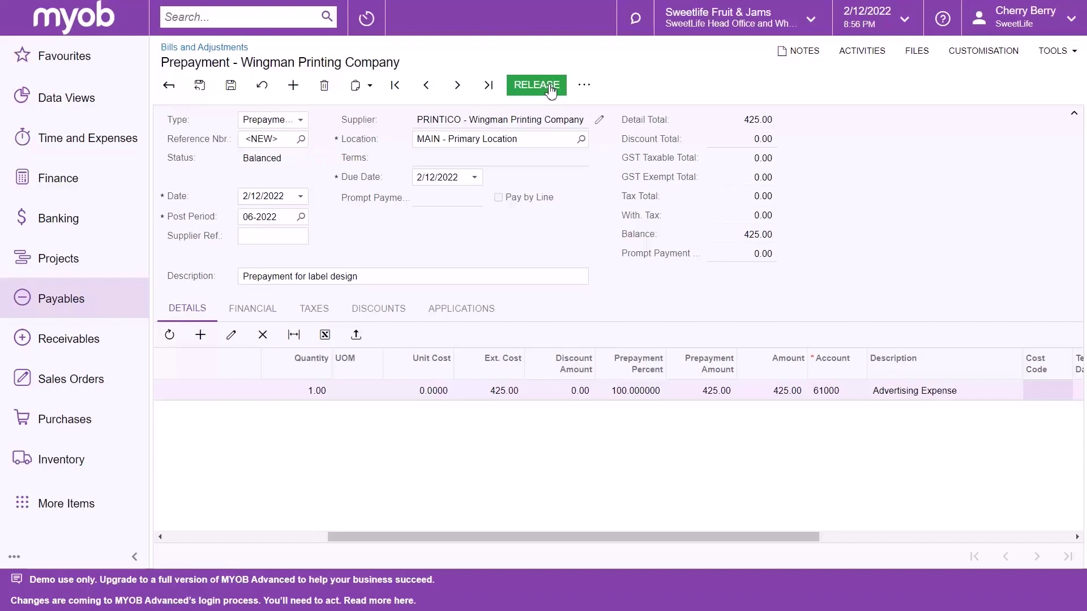
pyautogui.click(543, 92)
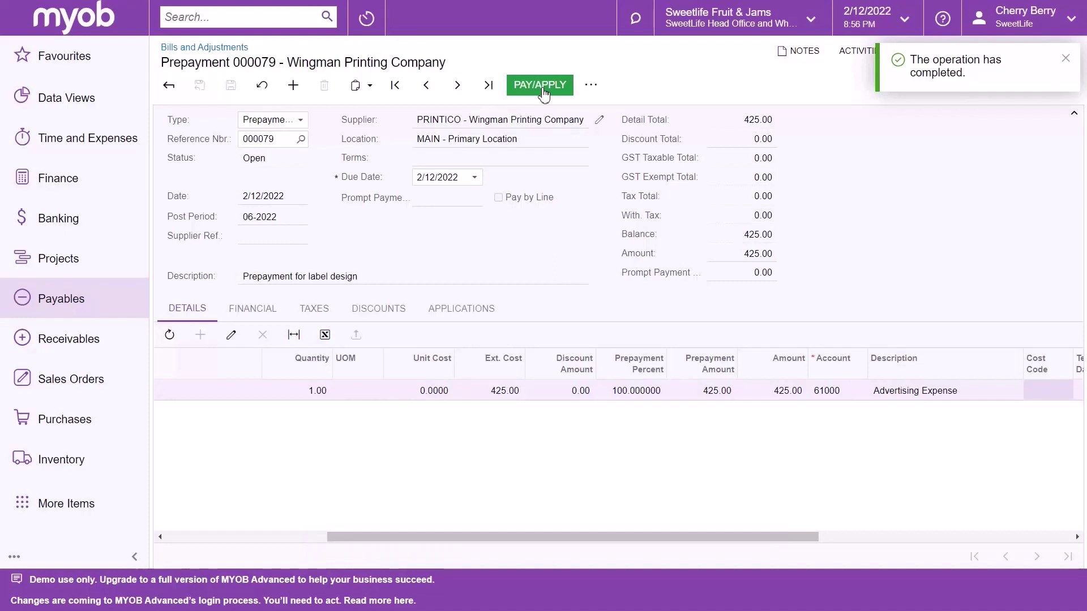
# Create cheque payment 000040 for the prepayment, remove its hold, save, and send to printing
pyautogui.click(543, 89)
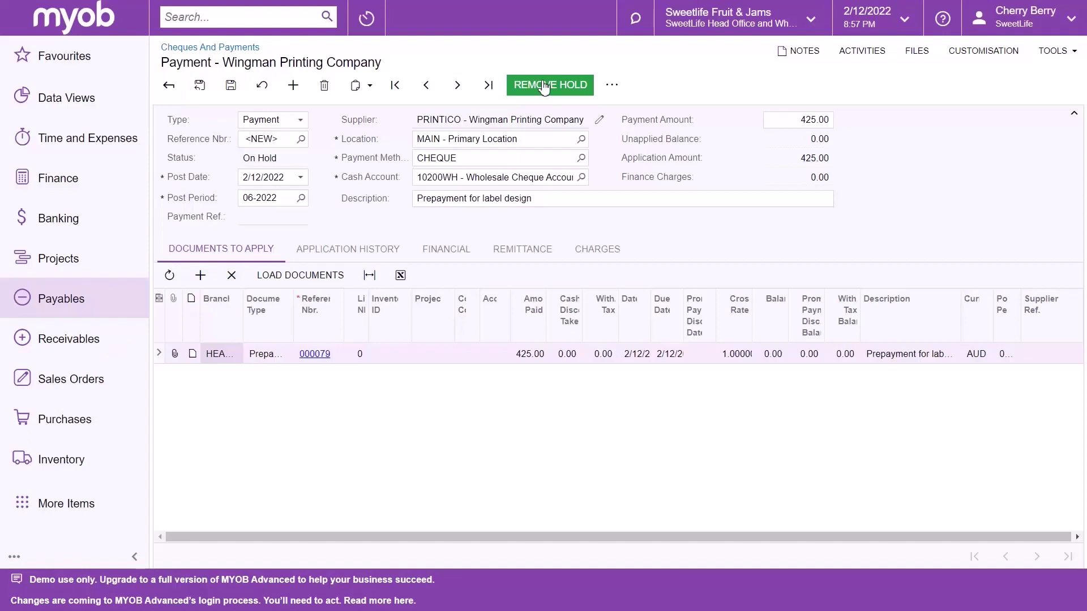
pyautogui.click(563, 95)
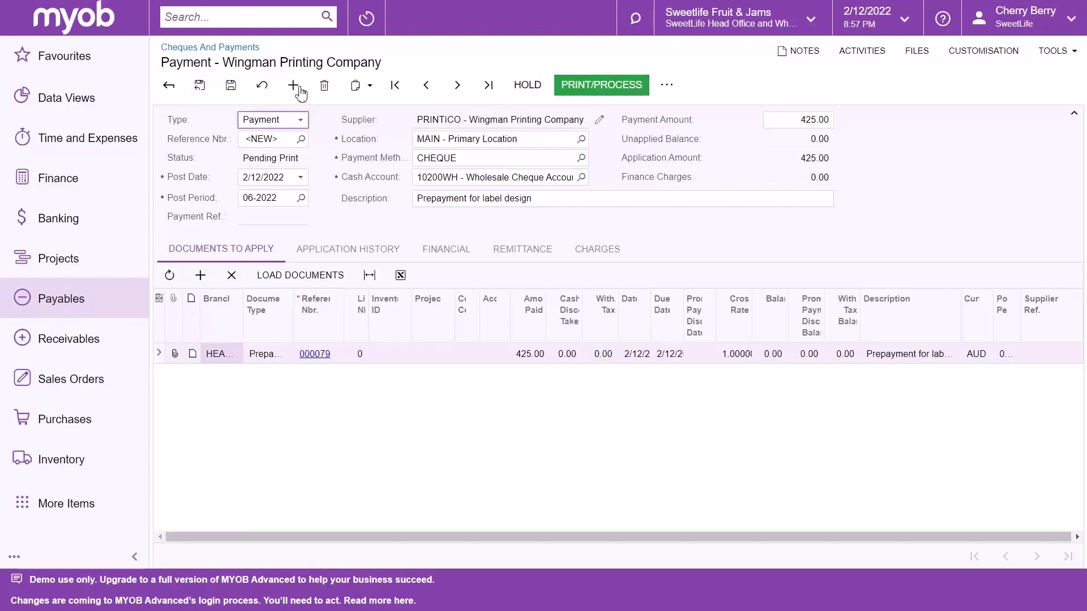
pyautogui.click(232, 86)
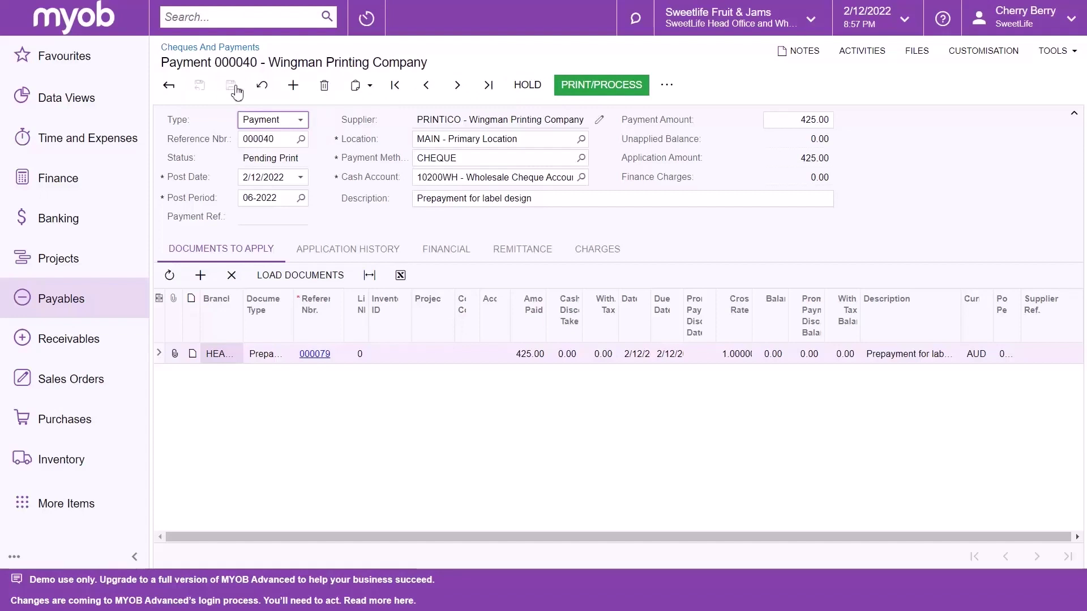
pyautogui.click(567, 89)
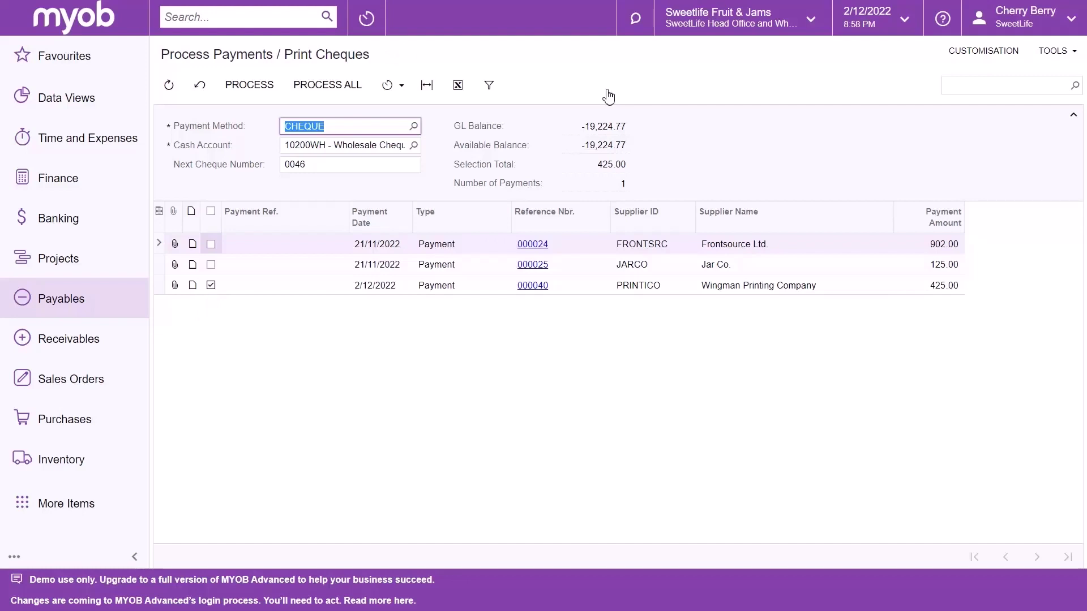
# Print the cheque for payment 000040 and release the payment
pyautogui.click(254, 92)
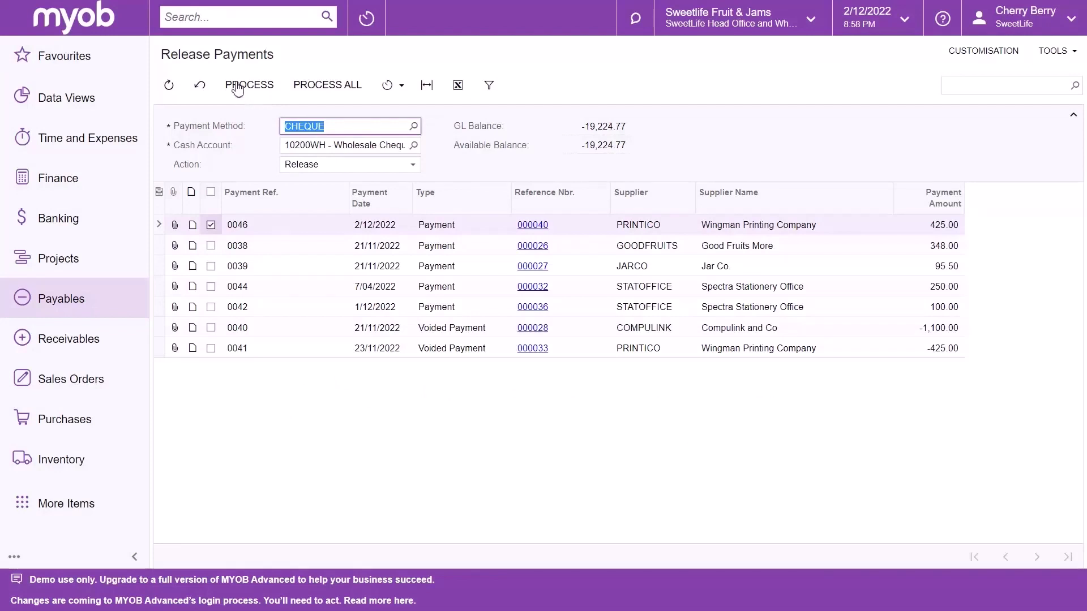
pyautogui.click(238, 88)
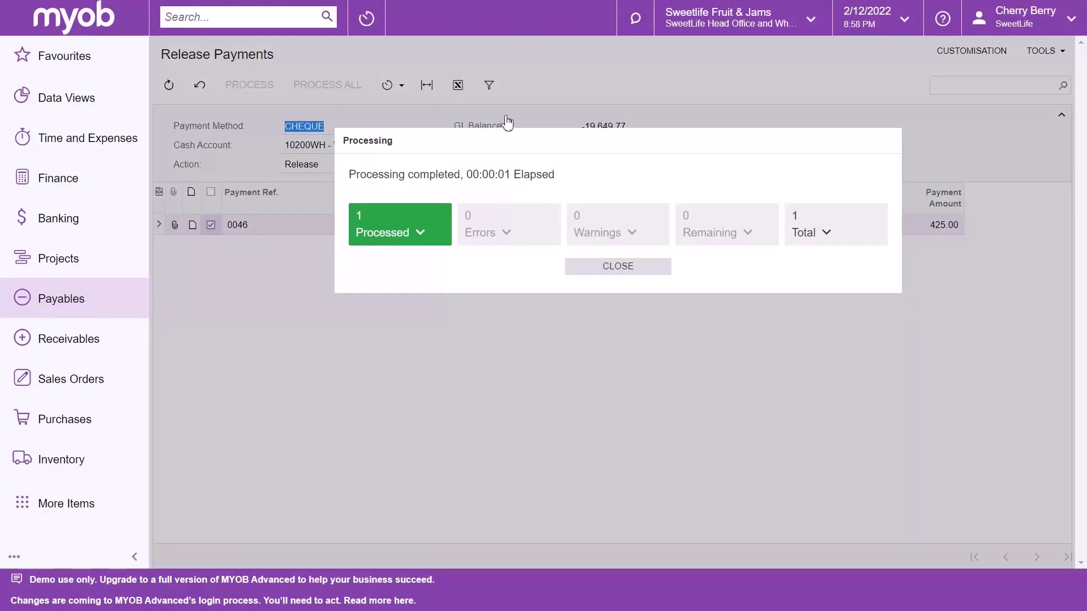
pyautogui.click(633, 268)
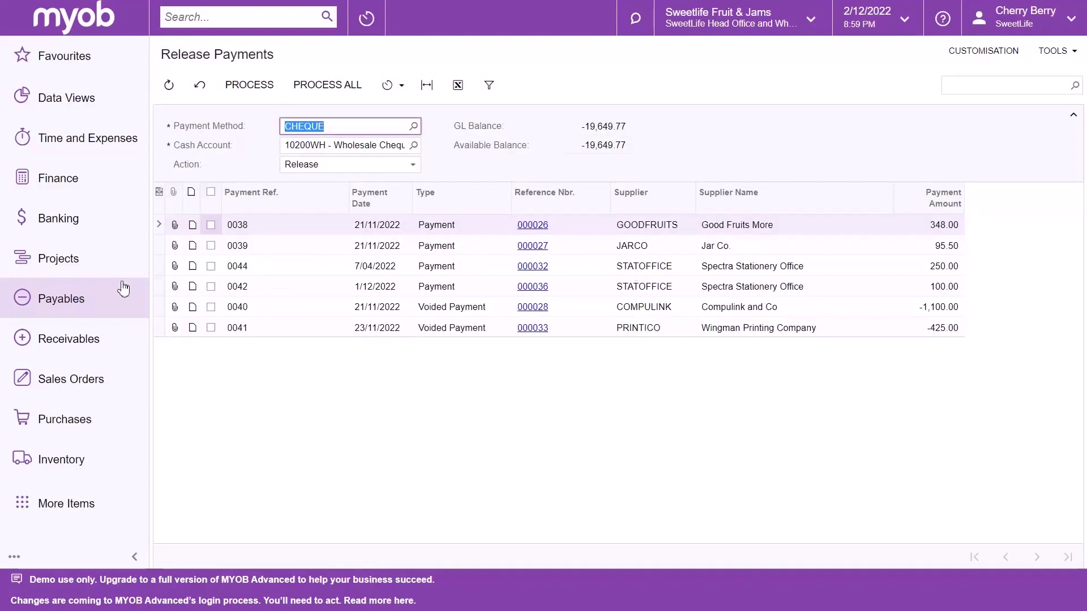
# Open prepayment 000079 from Payables Cheques And Payments
pyautogui.click(73, 306)
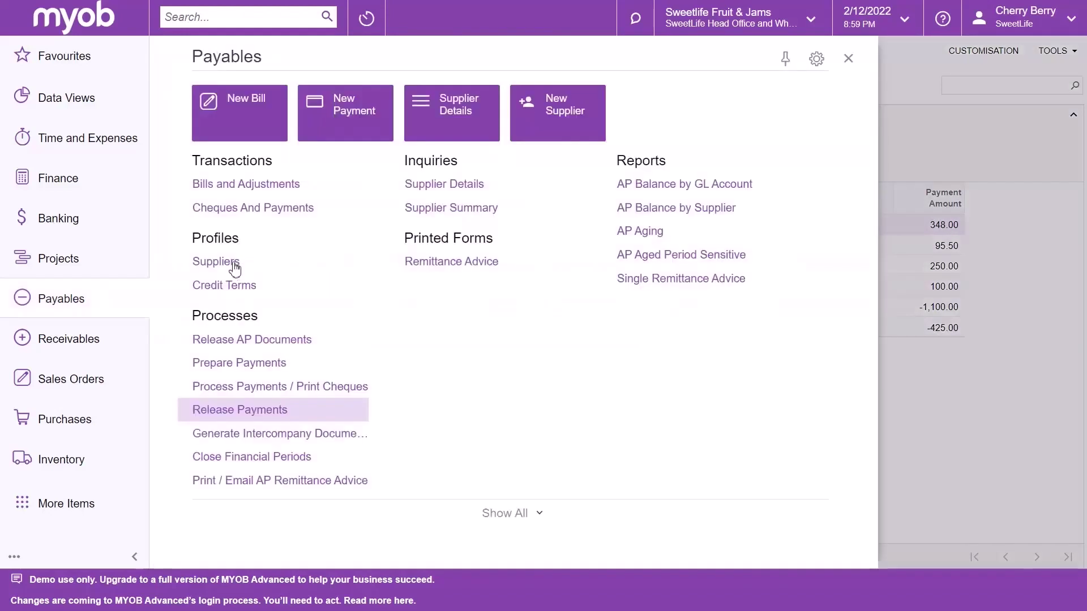
pyautogui.click(259, 207)
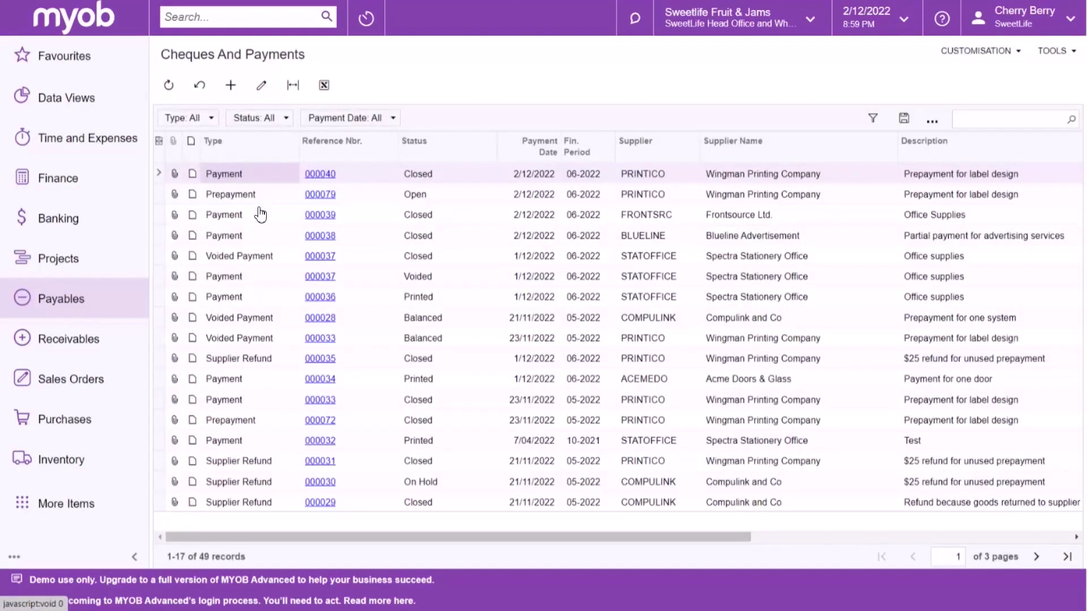
pyautogui.click(319, 194)
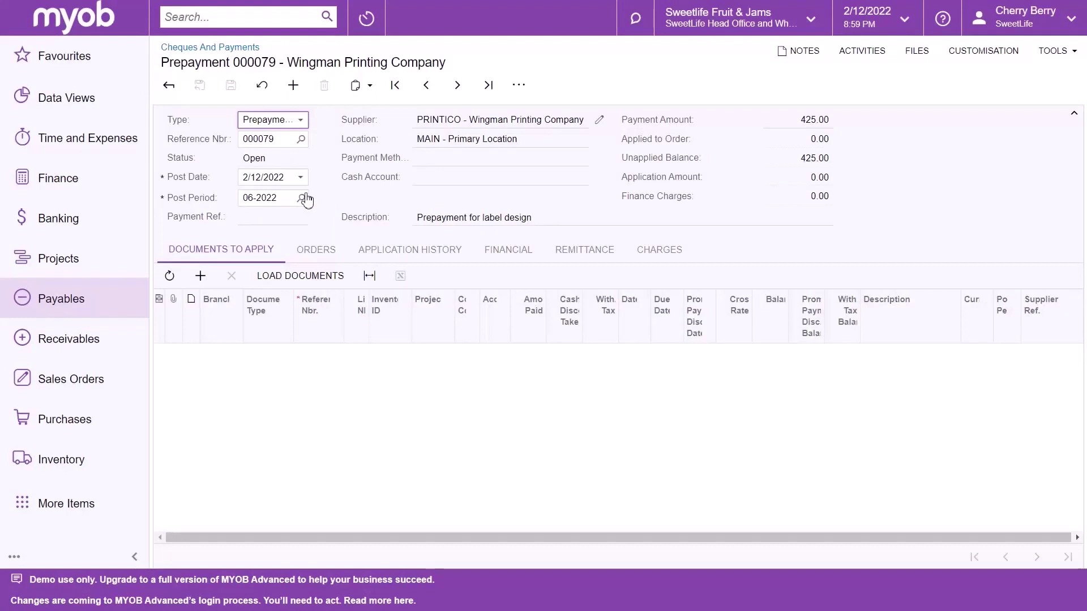
# Apply bill 000080 for 425.00 to the prepayment and release it
pyautogui.click(201, 277)
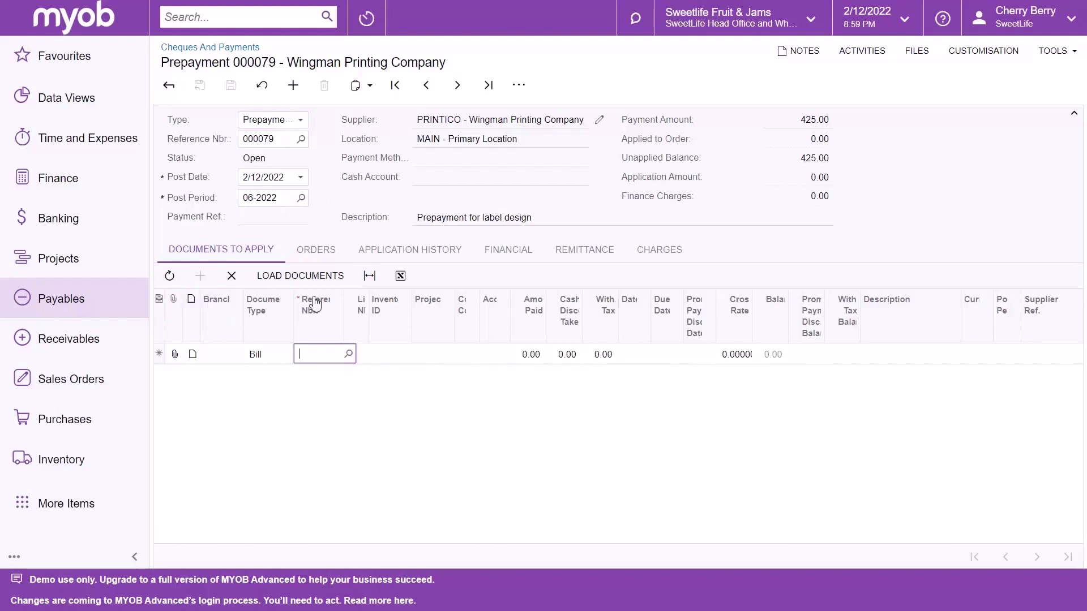
pyautogui.click(349, 354)
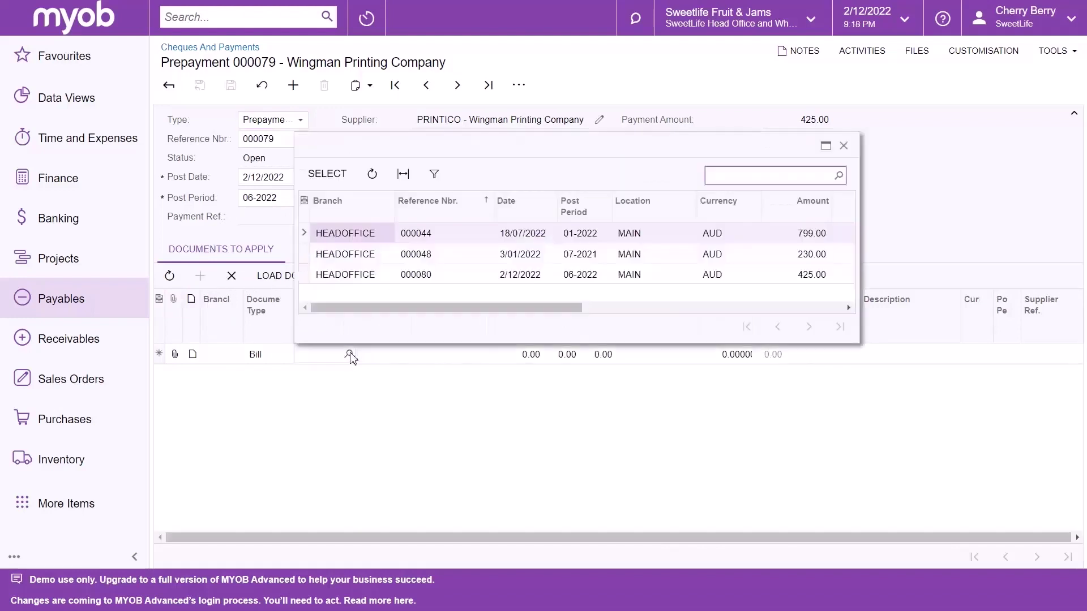
pyautogui.click(356, 276)
pyautogui.click(328, 175)
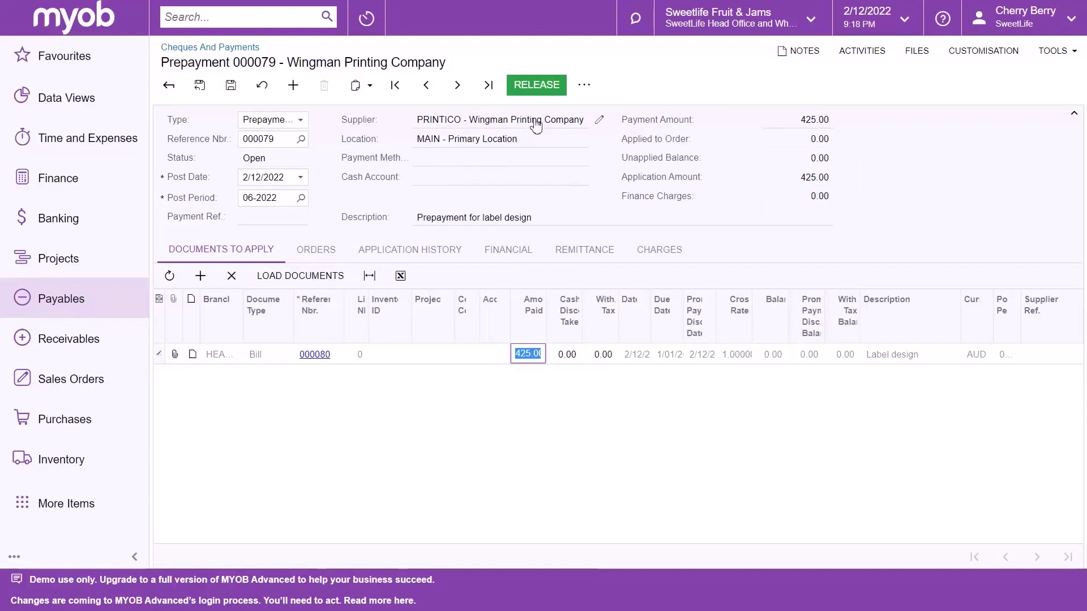
pyautogui.click(536, 85)
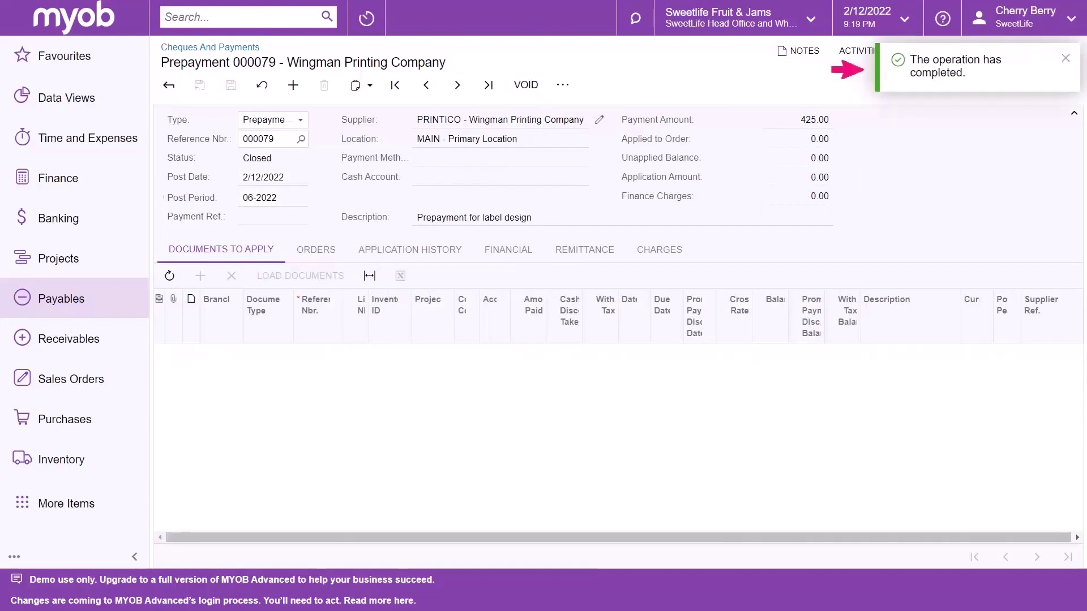